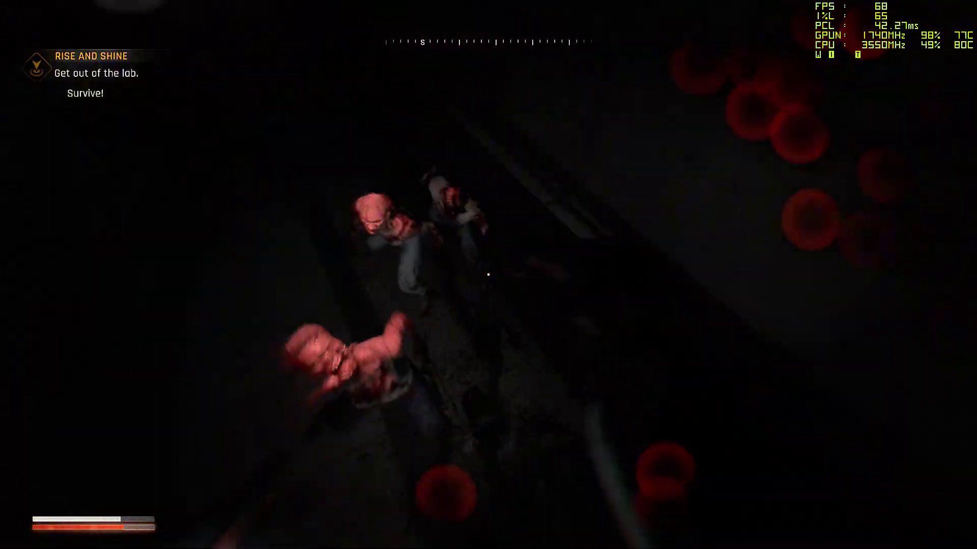
pyautogui.click(488, 274)
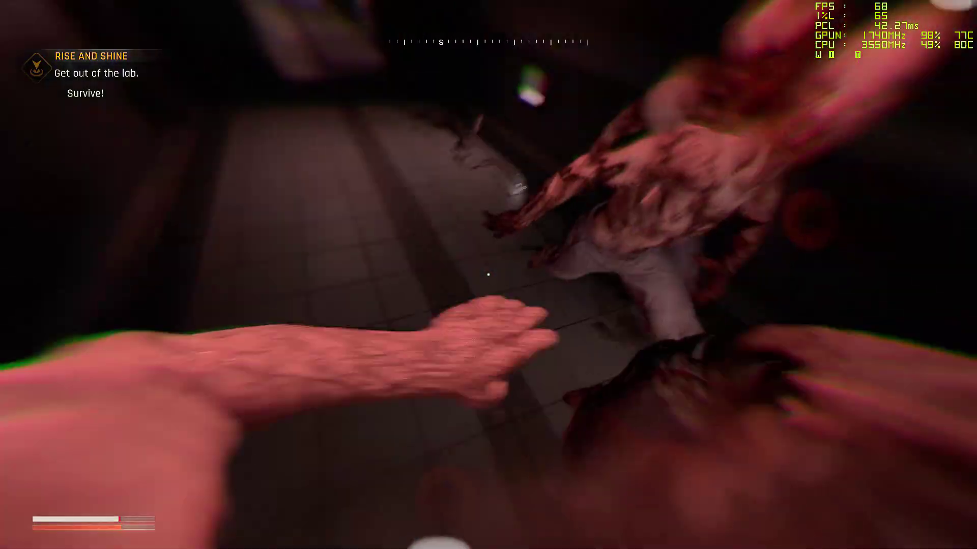
pyautogui.click(488, 275)
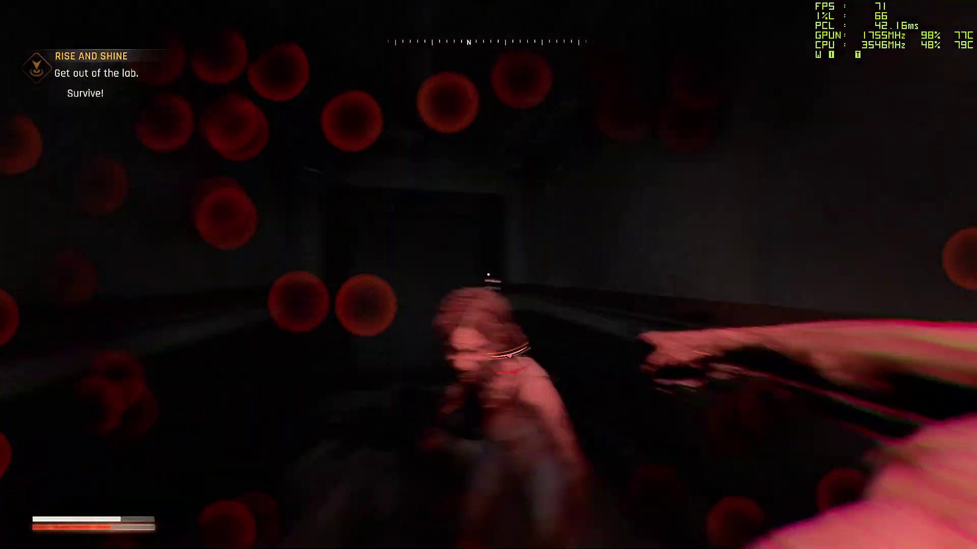
pyautogui.click(488, 275)
pyautogui.click(488, 275)
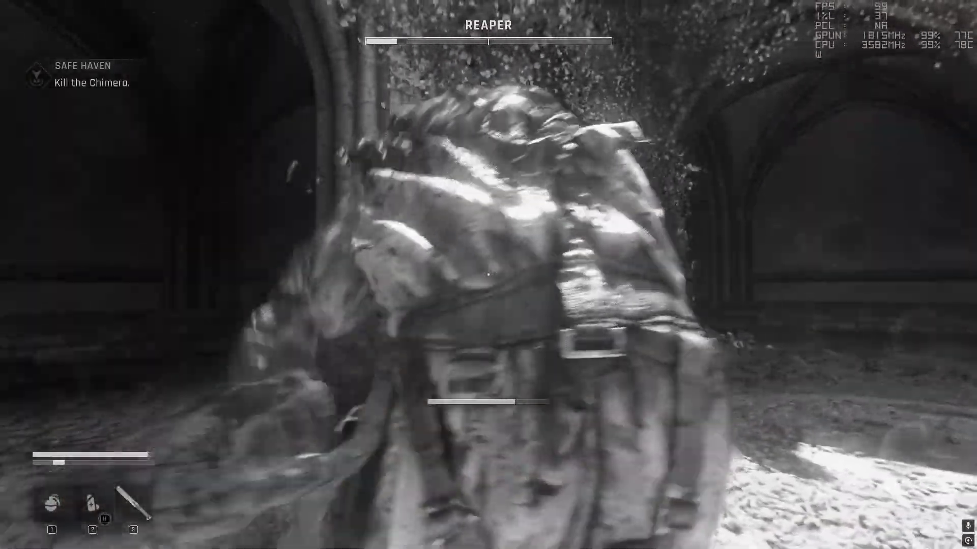
pyautogui.press('f')
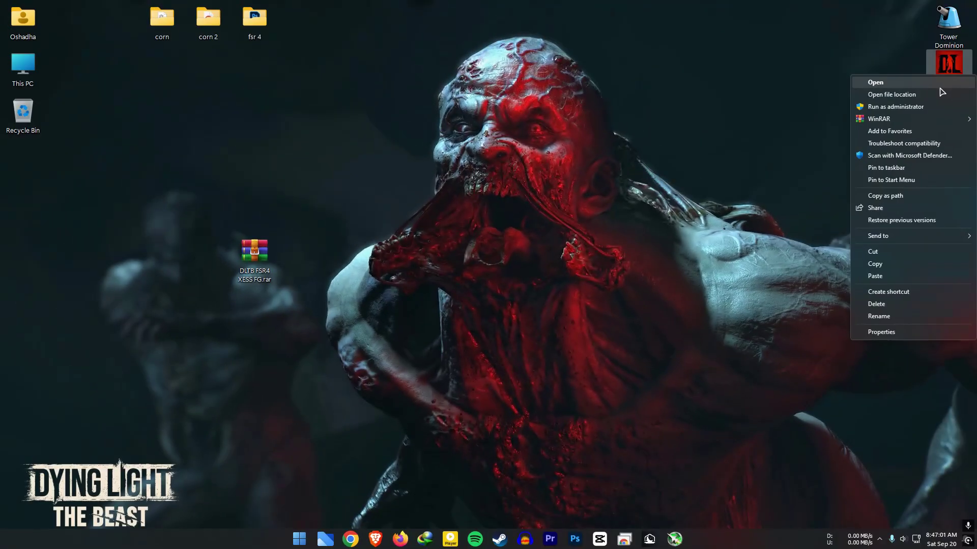
# - Open the file location of the Dying Light The Beast desktop shortcut and look through the files in its x64 folder
pyautogui.click(911, 91)
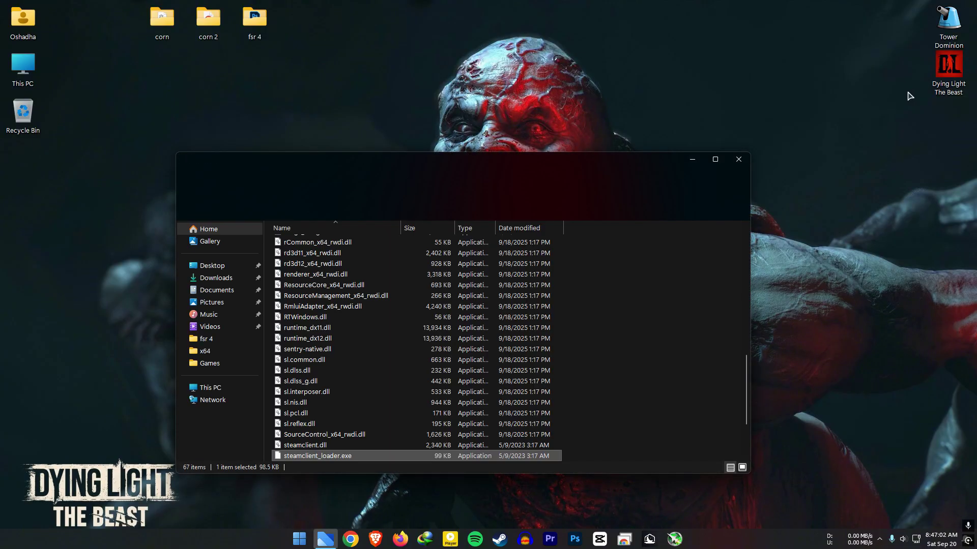
pyautogui.moveTo(476, 161); pyautogui.dragTo(601, 95)
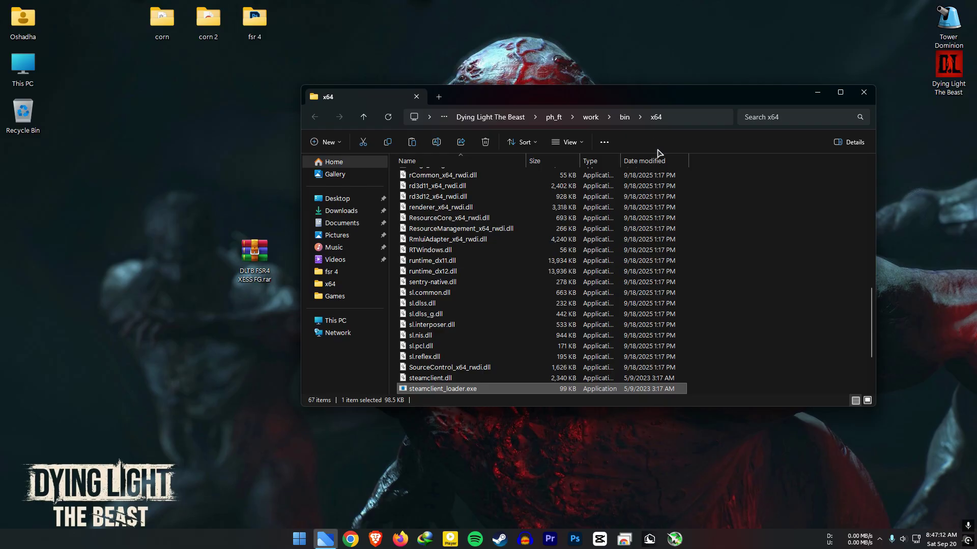
pyautogui.scroll(-1, 795, 297)
pyautogui.scroll(6, 794, 308)
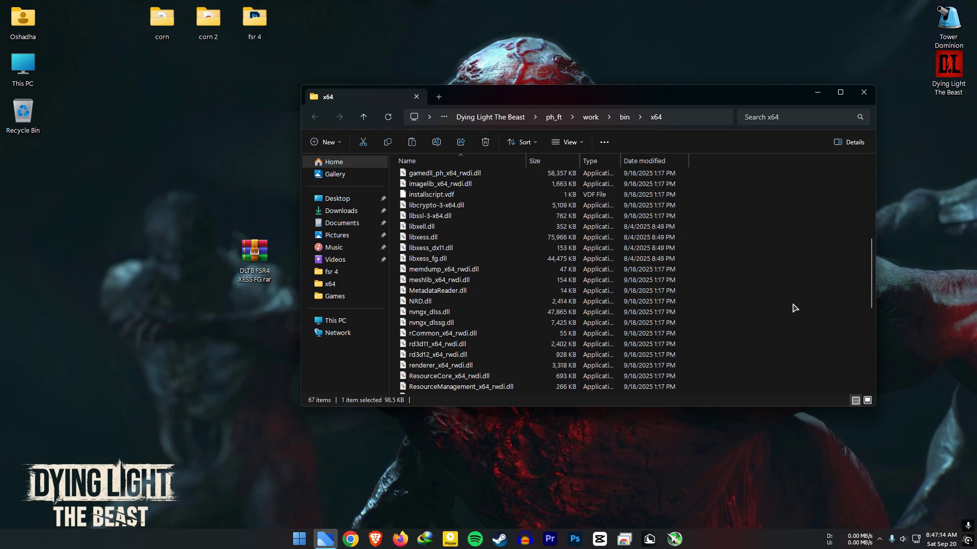
pyautogui.scroll(3, 781, 300)
pyautogui.scroll(-2, 776, 299)
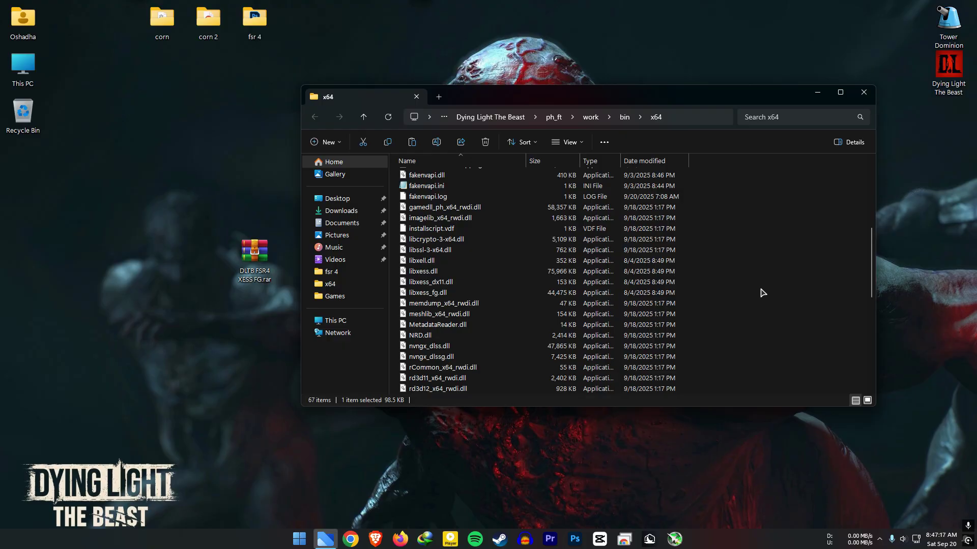
pyautogui.scroll(-5, 761, 292)
pyautogui.scroll(3, 743, 323)
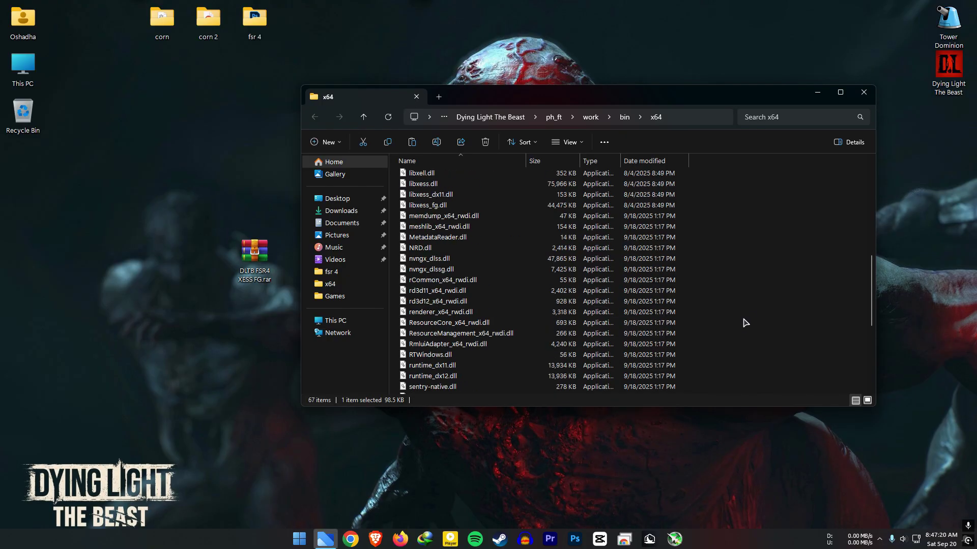
pyautogui.scroll(5, 743, 322)
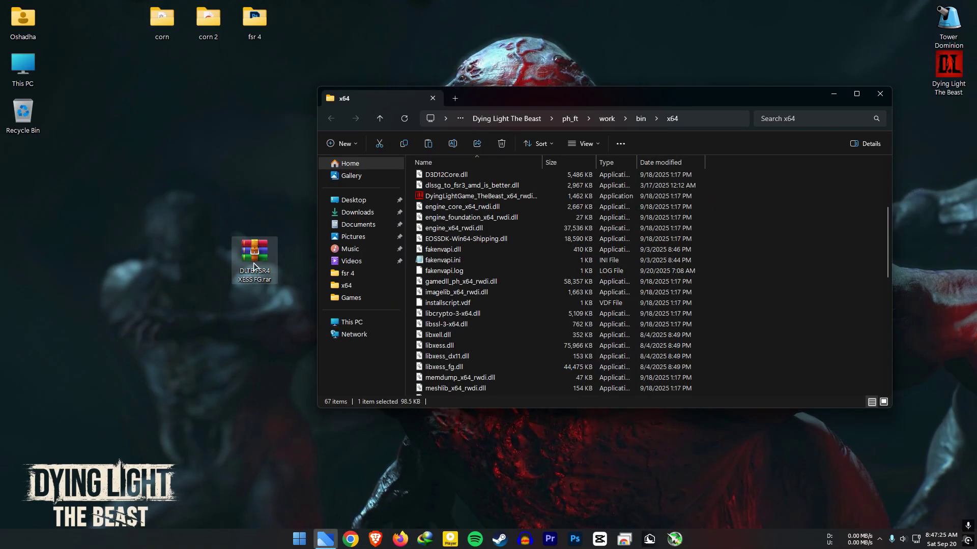
# - Extract all the files from DLTB FSR4 XESS FG.rar into the game's x64 folder, replacing the existing copies
pyautogui.moveTo(176, 201); pyautogui.dragTo(300, 350)
pyautogui.moveTo(258, 257); pyautogui.dragTo(84, 251)
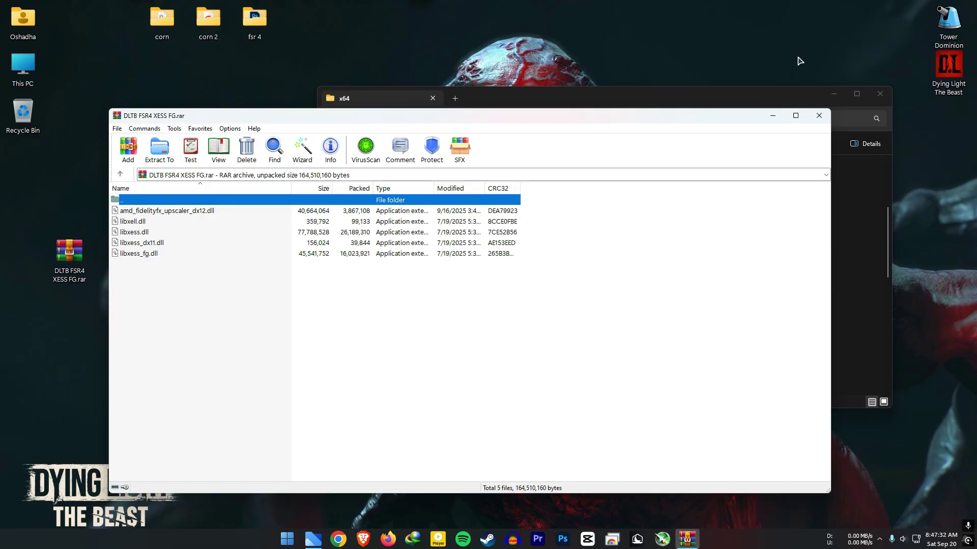
pyautogui.hotkey('ctrl', 'a')
pyautogui.moveTo(529, 331); pyautogui.dragTo(954, 319)
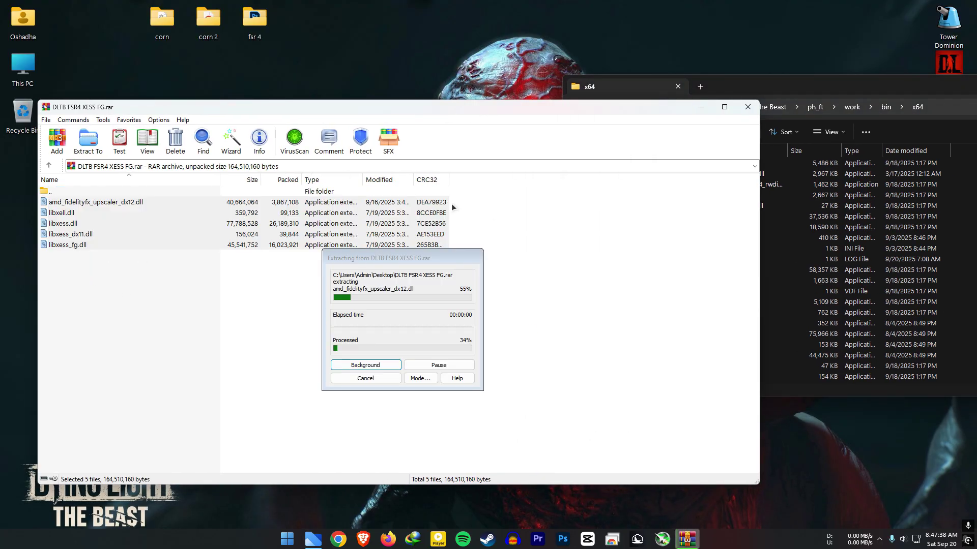
pyautogui.click(241, 189)
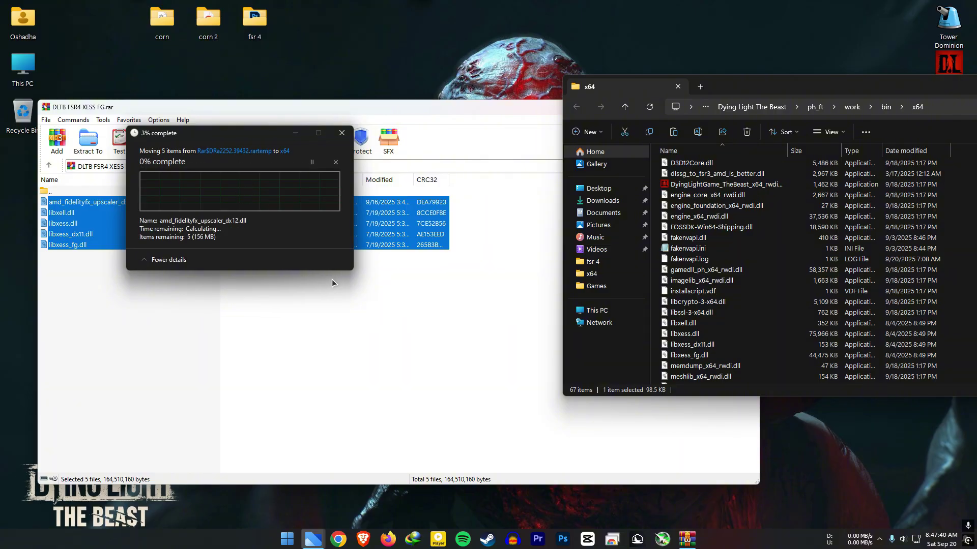
pyautogui.click(755, 111)
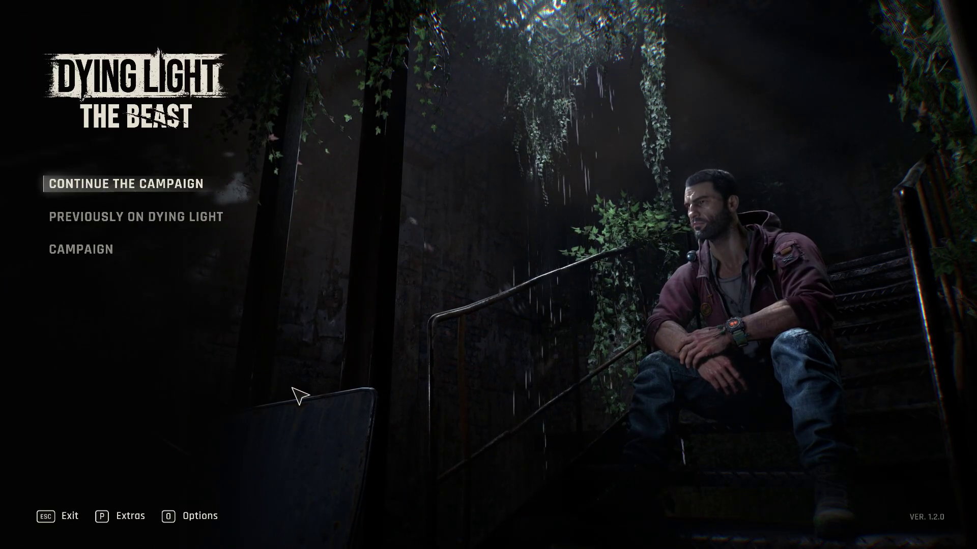
# - Open the game's video options and examine the upscaler, FSR version, latency reduction and frame generation settings
pyautogui.press('o')
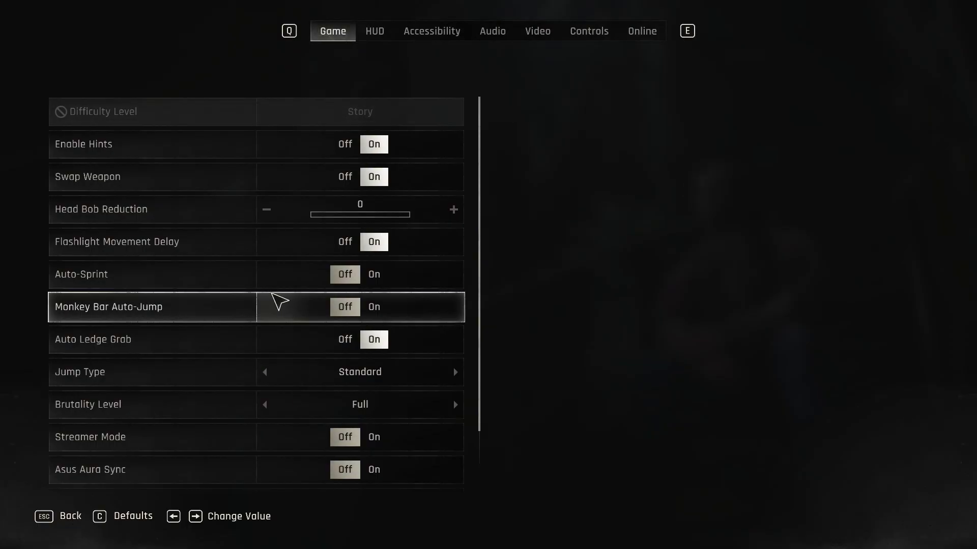
pyautogui.click(550, 34)
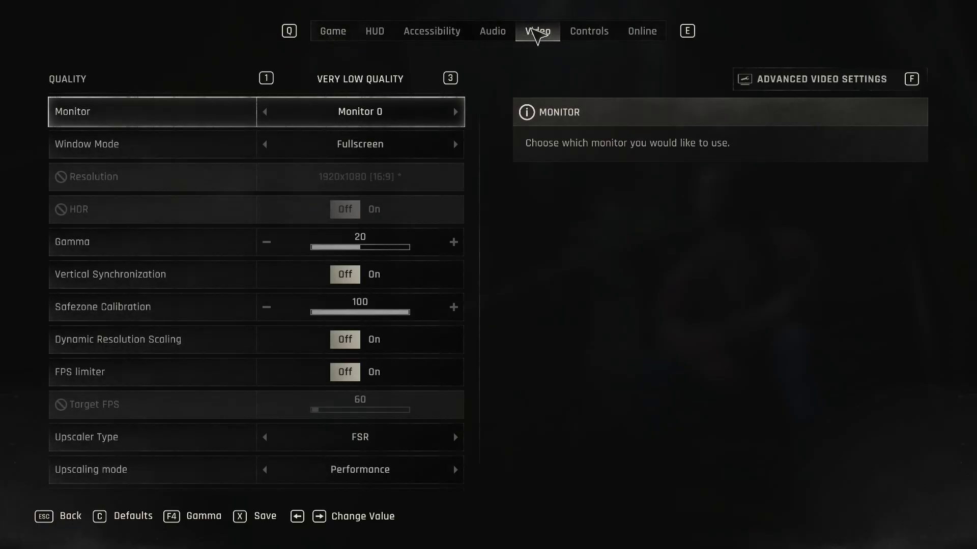
pyautogui.scroll(-5, 411, 216)
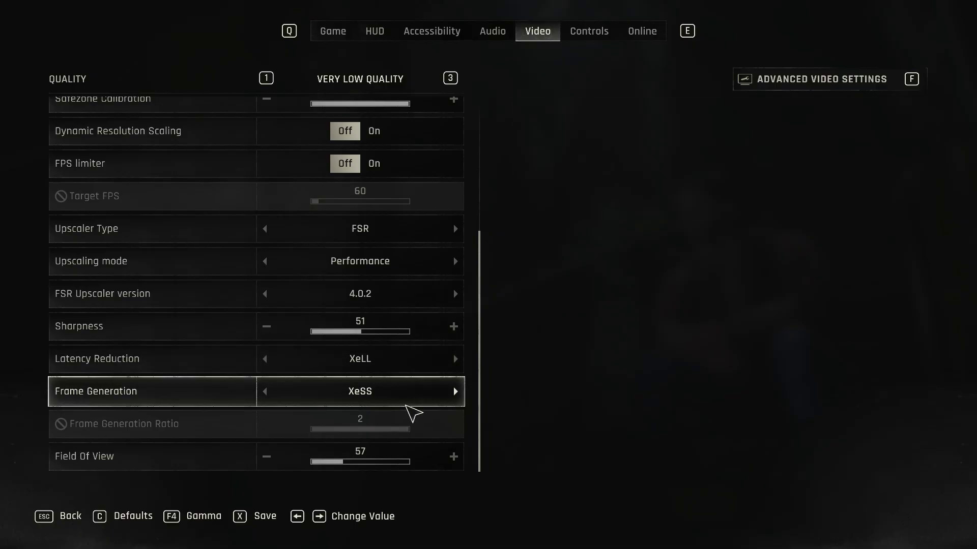
pyautogui.scroll(6, 409, 408)
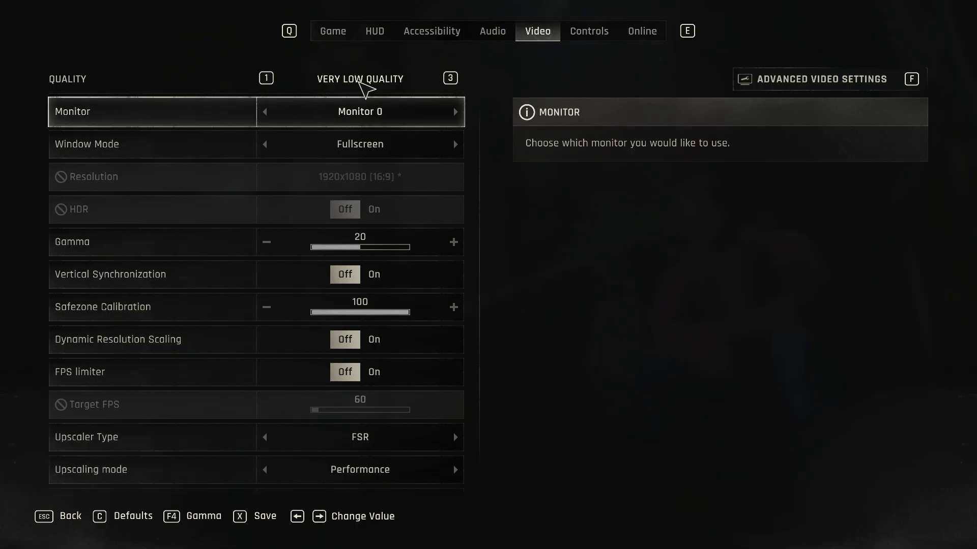
# - Raise the overall video quality preset to High Quality and step it back down three levels
pyautogui.click(360, 82)
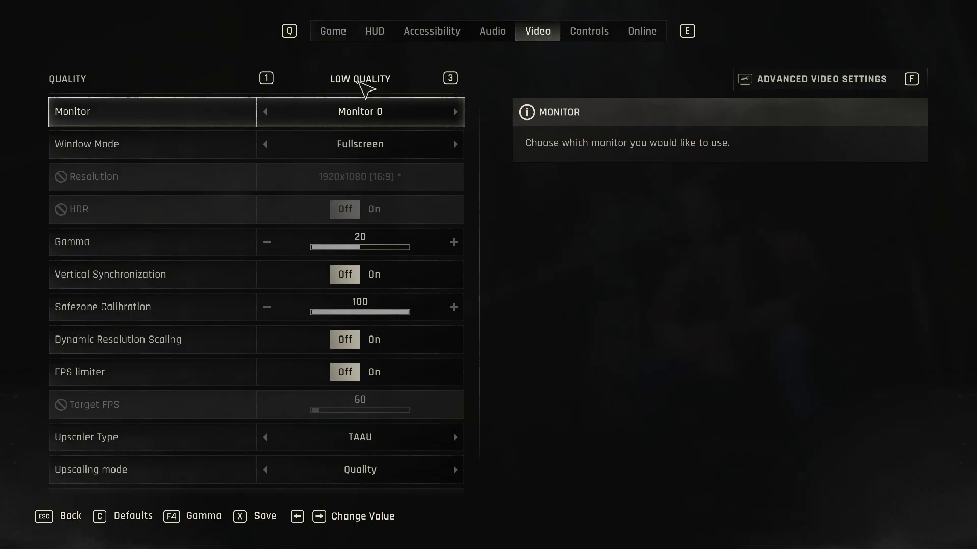
pyautogui.click(360, 83)
pyautogui.click(360, 82)
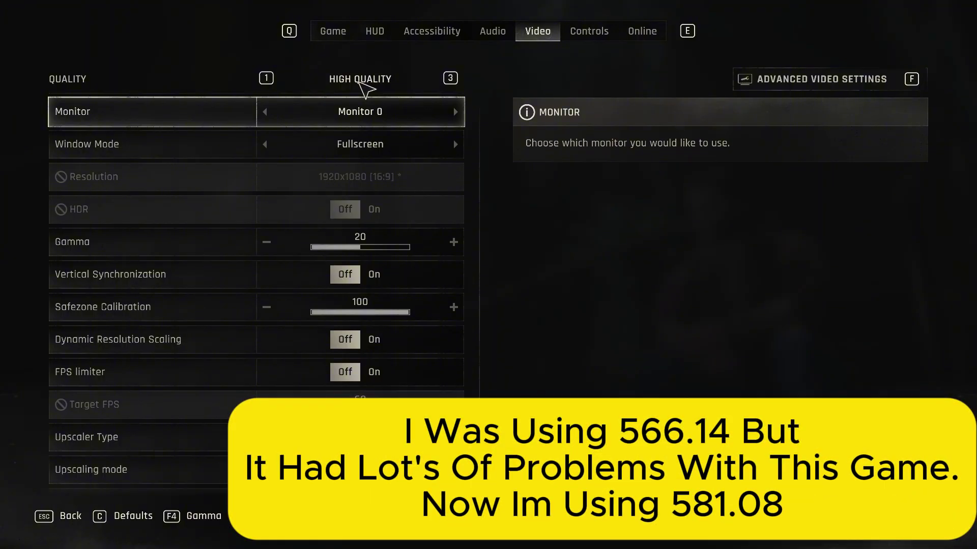
pyautogui.press('1')
pyautogui.press('1')
pyautogui.press('1')
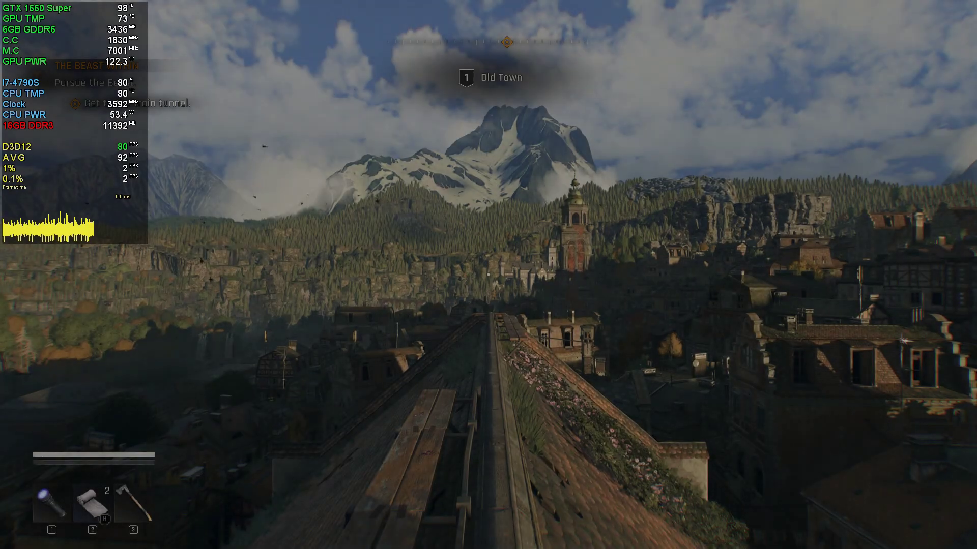
pyautogui.press('w')
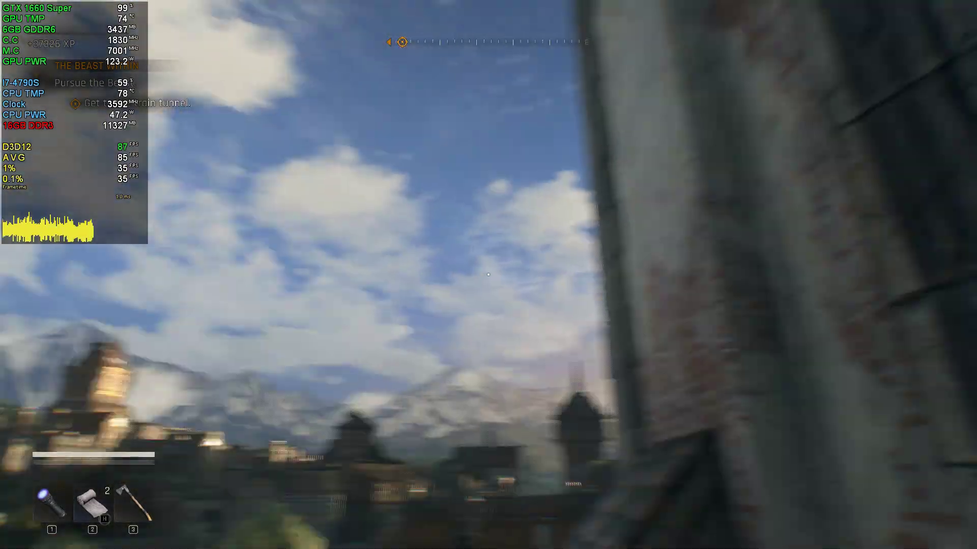
pyautogui.press('w')
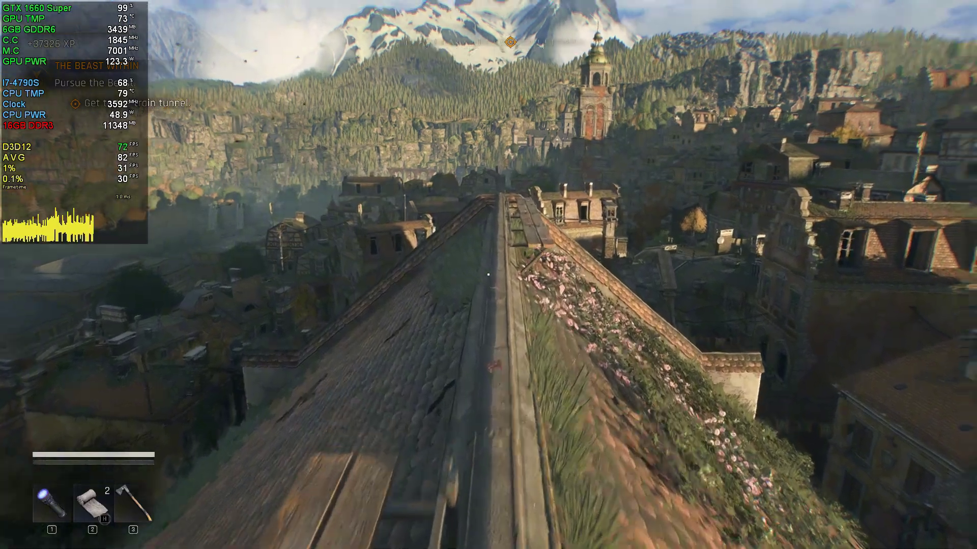
pyautogui.press('w')
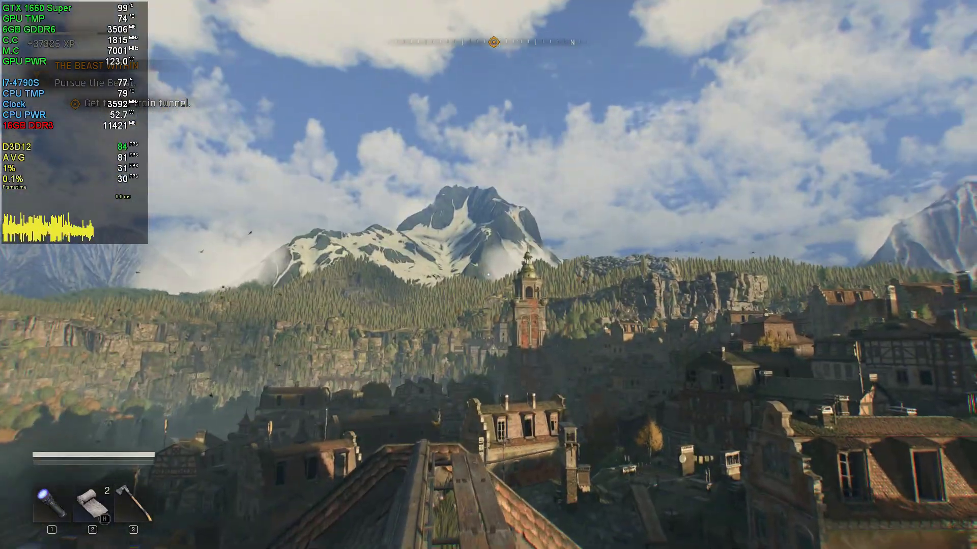
pyautogui.press('w')
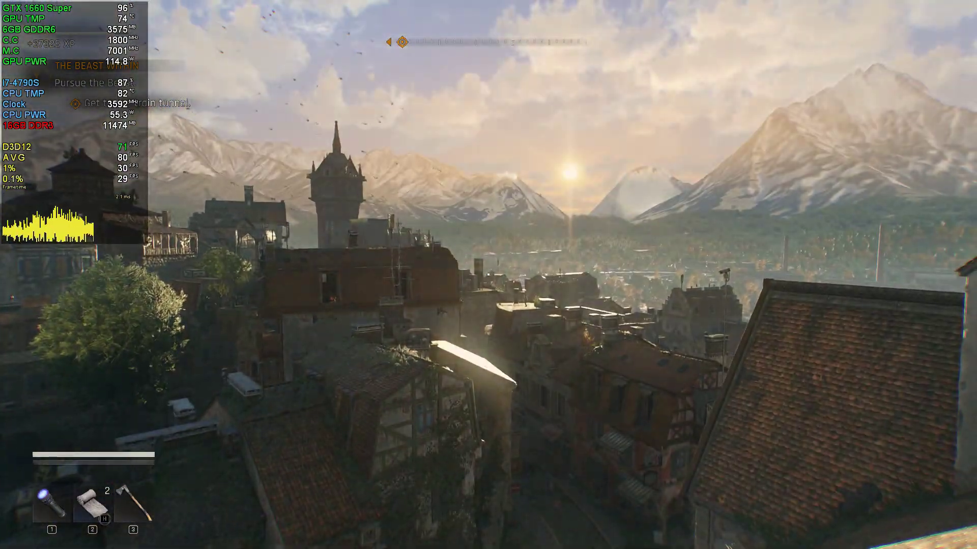
pyautogui.press('w')
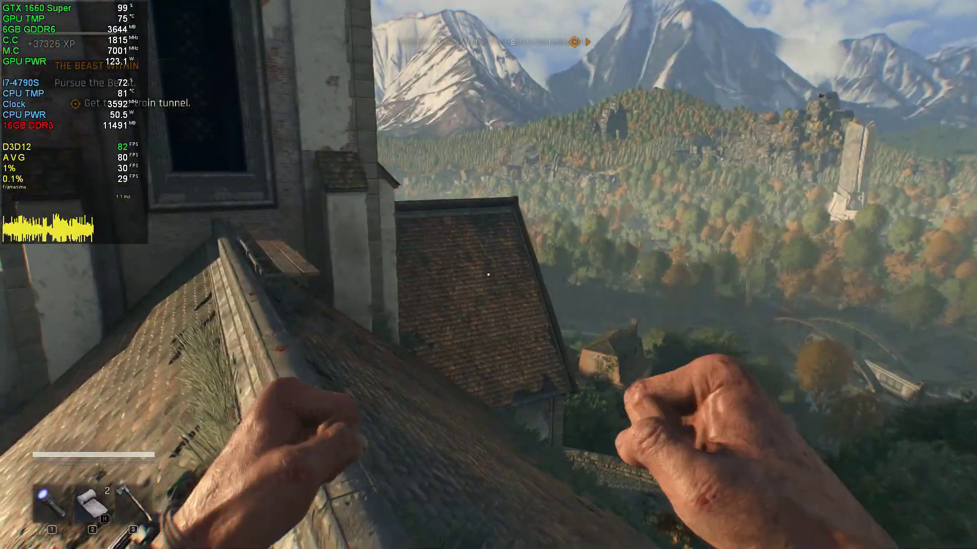
pyautogui.press('w')
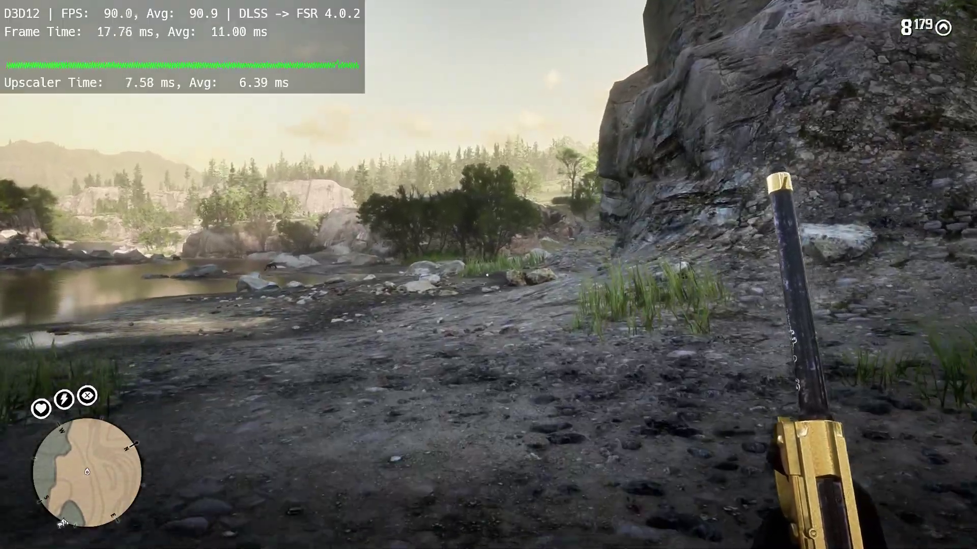
pyautogui.press('v')
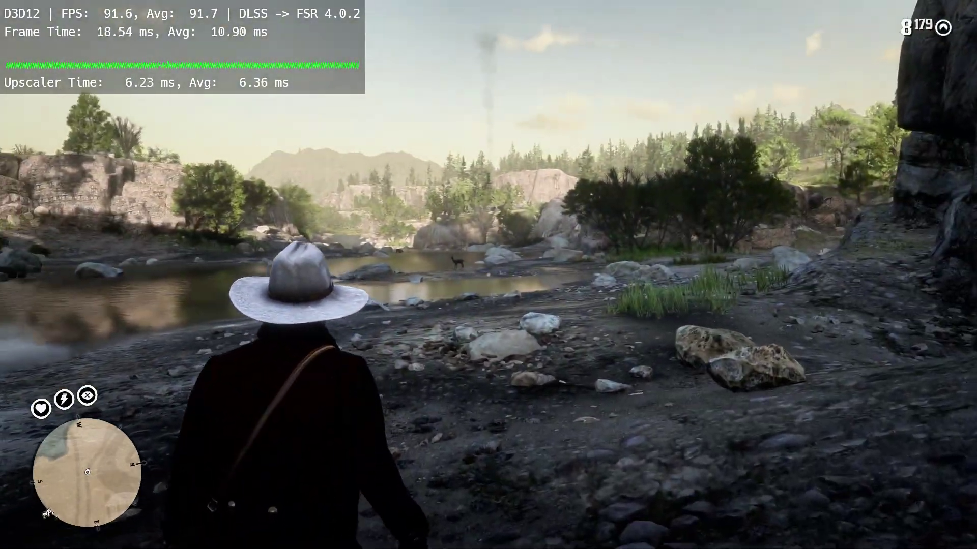
pyautogui.rightClick(488, 274)
pyautogui.press('w')
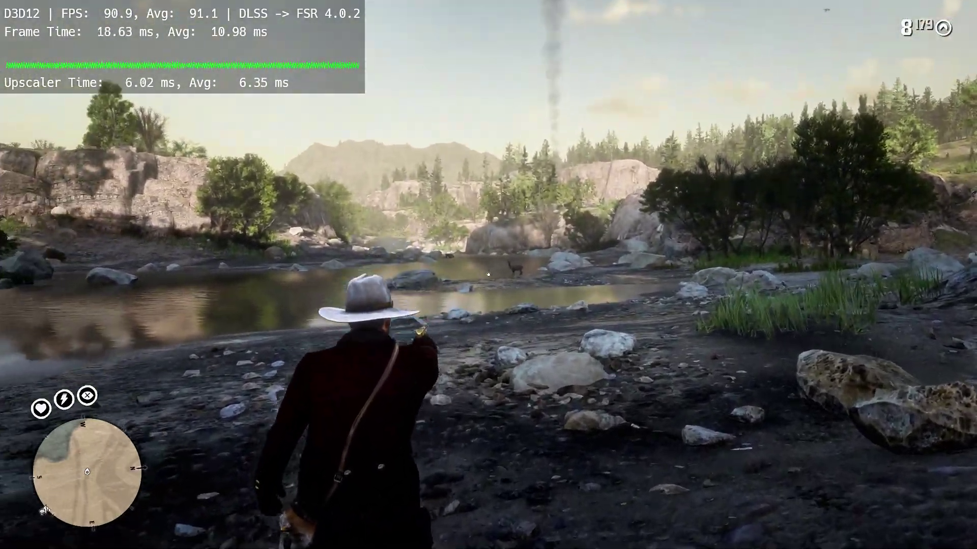